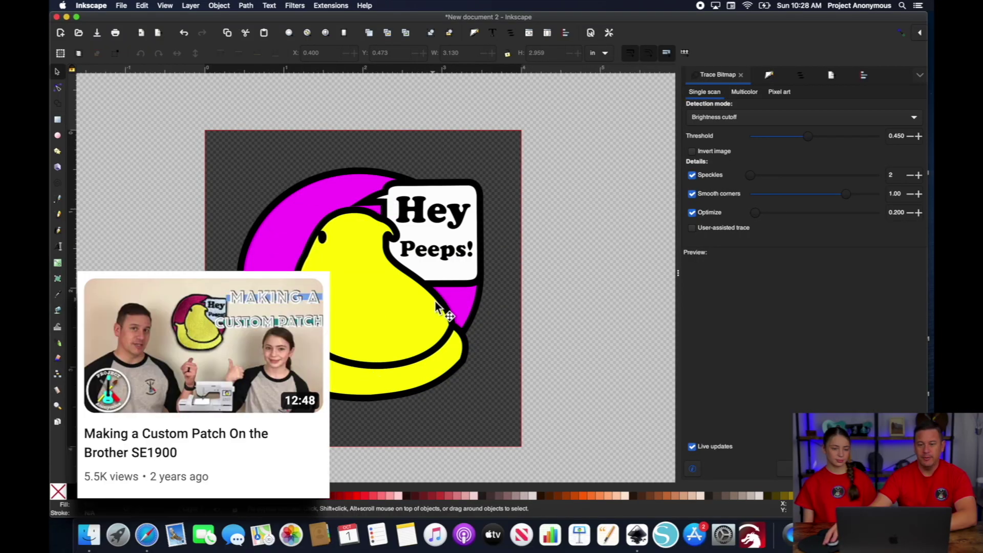
Step: Run the Ink/Stitch Simulator / Realistic Preview at 14149 stitches with Realistic rendering enabled
{"action": "left_click", "coordinate": [321, 6]}
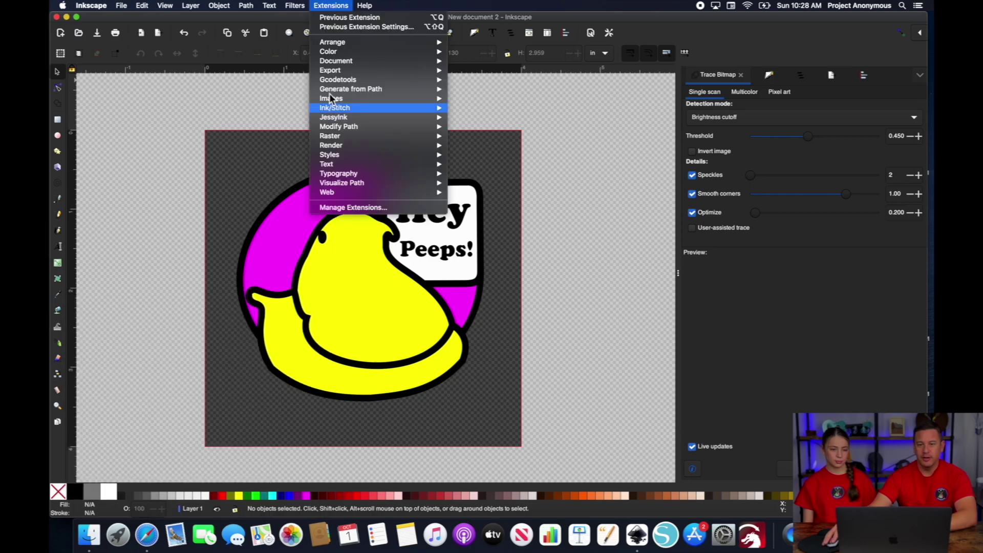
{"action": "mouse_move", "coordinate": [364, 110]}
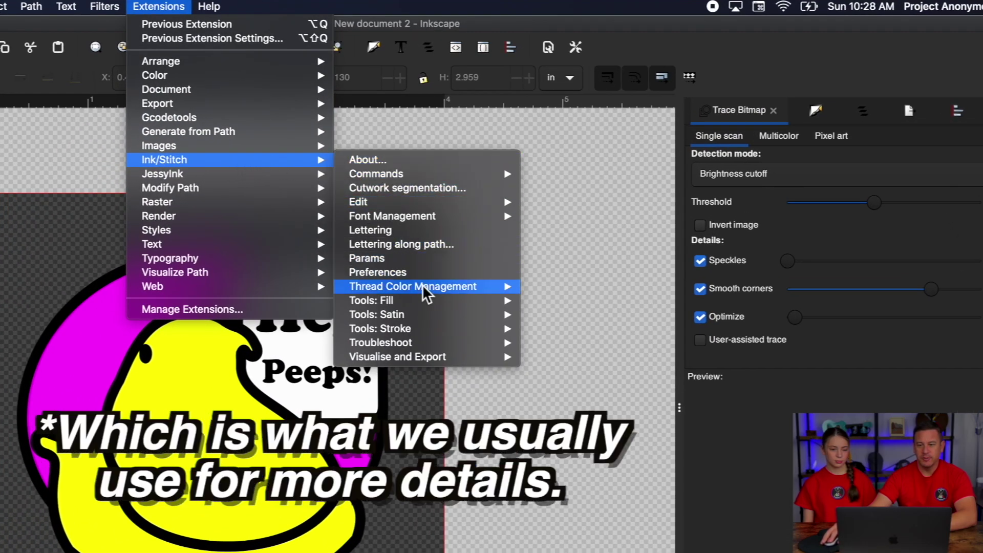
{"action": "mouse_move", "coordinate": [430, 357]}
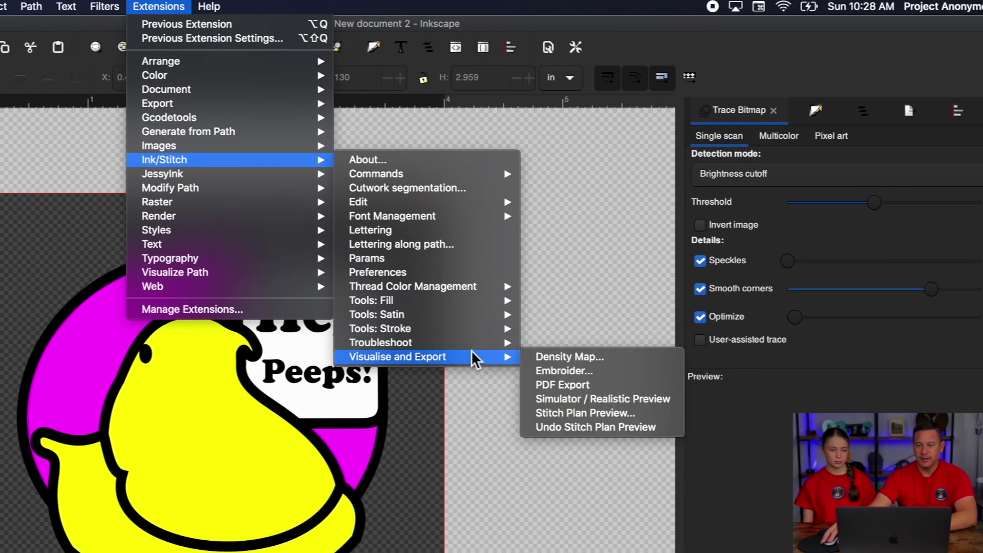
{"action": "left_click", "coordinate": [616, 401]}
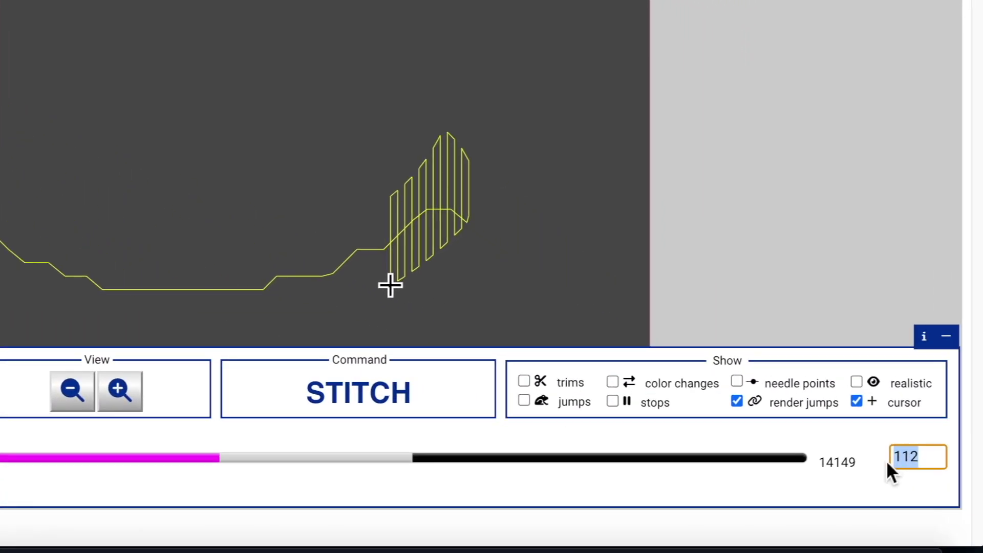
{"action": "type", "text": "14149"}
{"action": "key", "text": "Return"}
{"action": "left_click", "coordinate": [856, 382]}
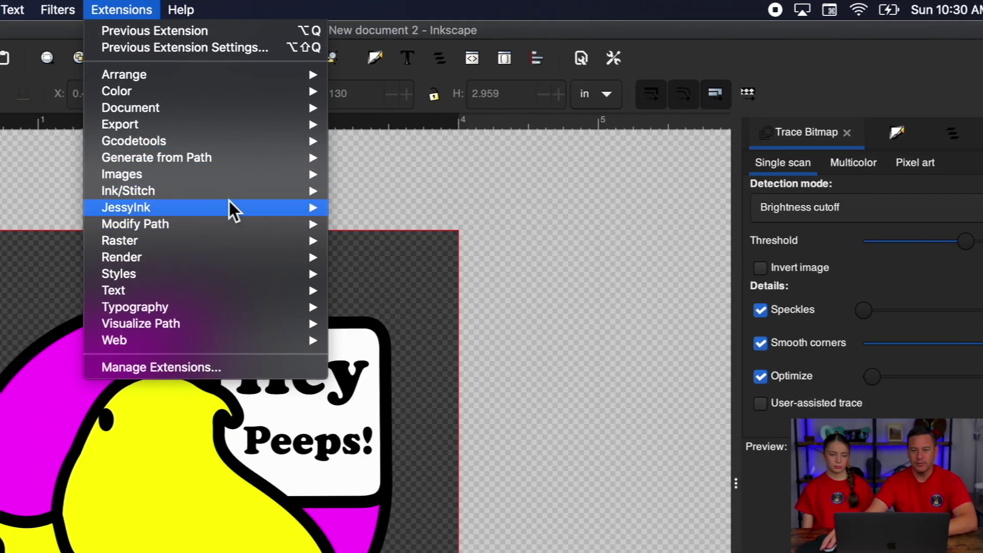
Step: Launch Ink/Stitch PDF Export to preview the patch: 14149 stitches, 4 colors, 00:21:56
{"action": "mouse_move", "coordinate": [256, 191]}
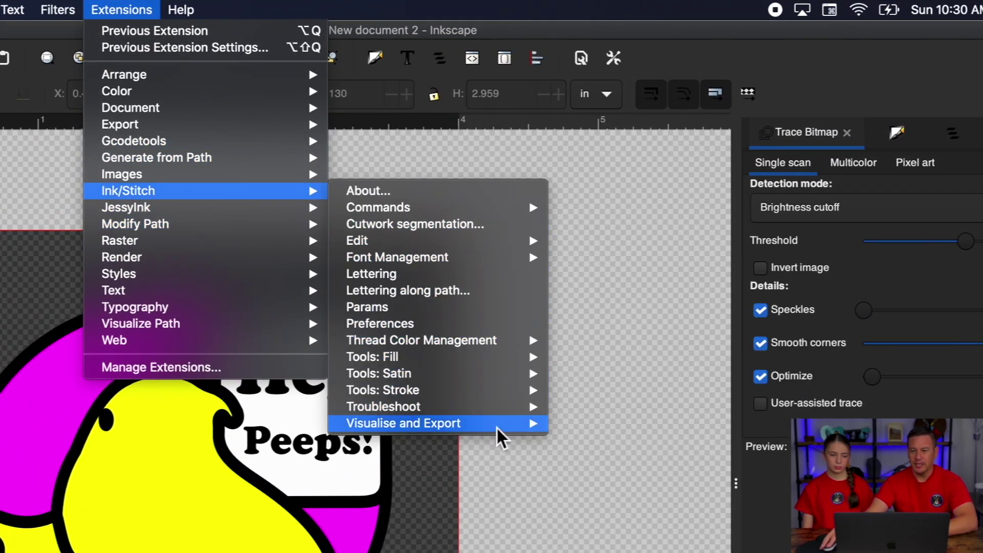
{"action": "mouse_move", "coordinate": [497, 428]}
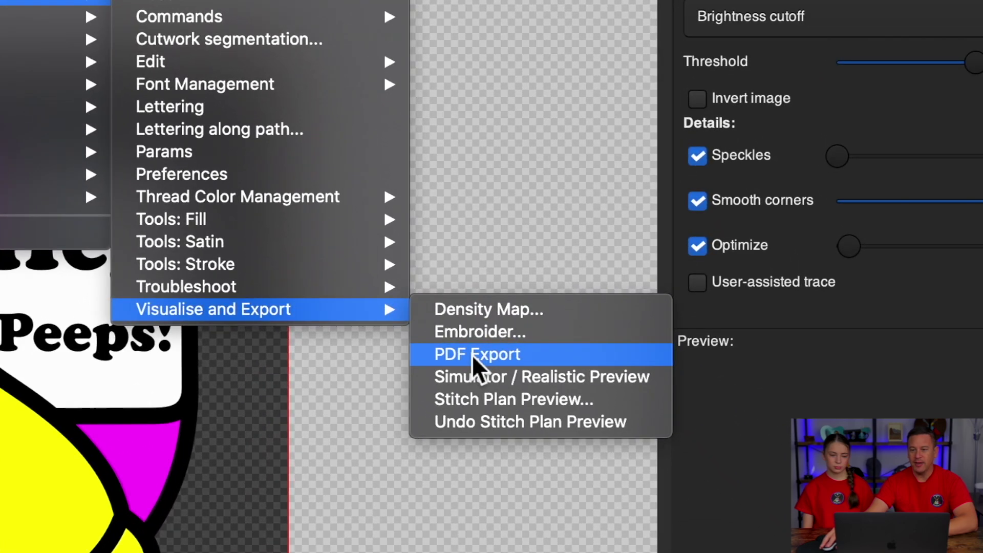
{"action": "left_click", "coordinate": [472, 353]}
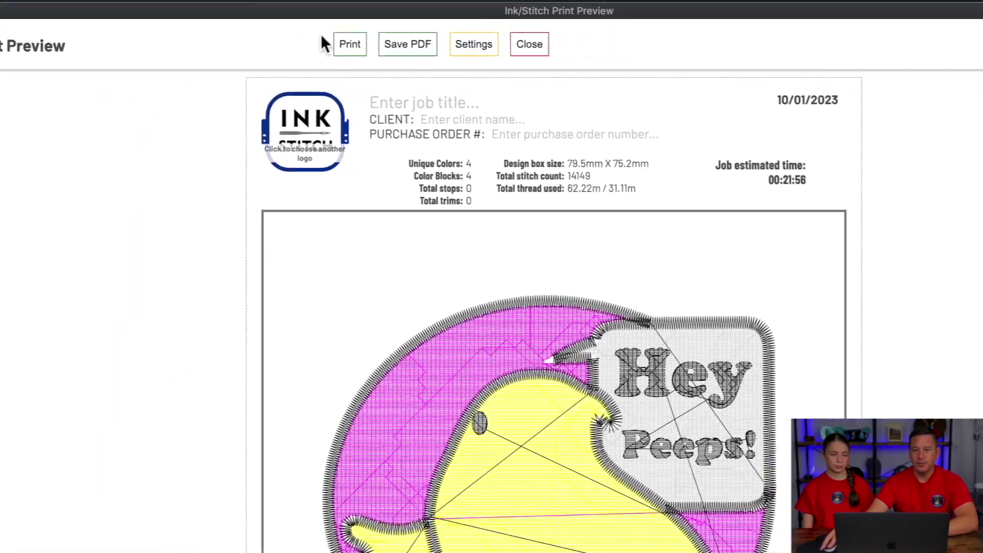
Step: Enter job title 'Hey Peeps Patch', the client name and the PO number in the header
{"action": "left_click", "coordinate": [312, 35]}
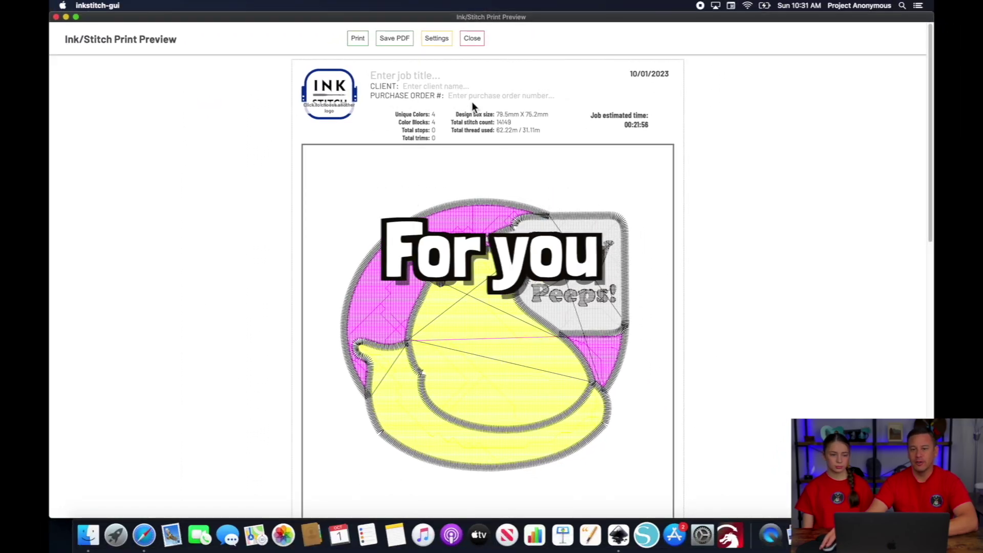
{"action": "left_click", "coordinate": [402, 76]}
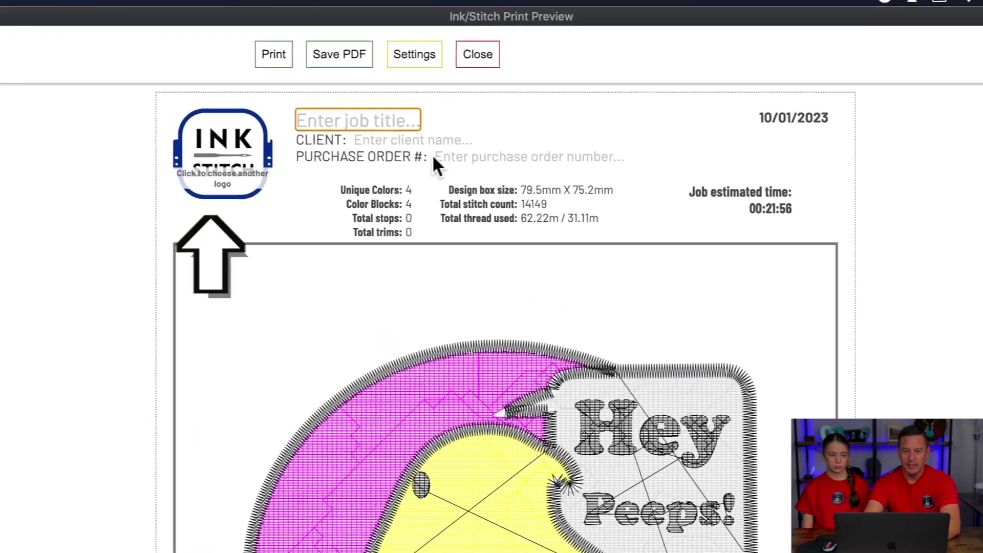
{"action": "type", "text": "Hey Peeps Patch"}
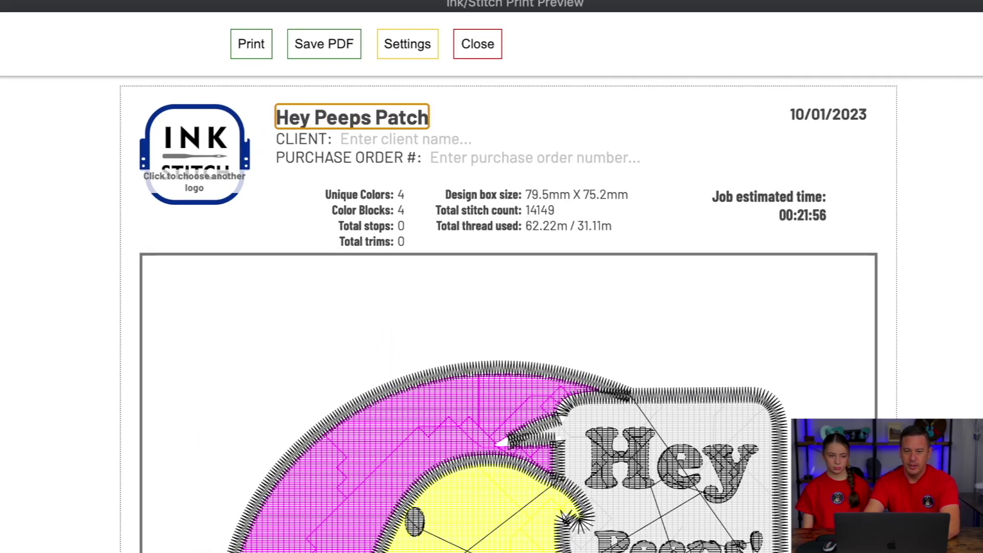
{"action": "left_click", "coordinate": [449, 137]}
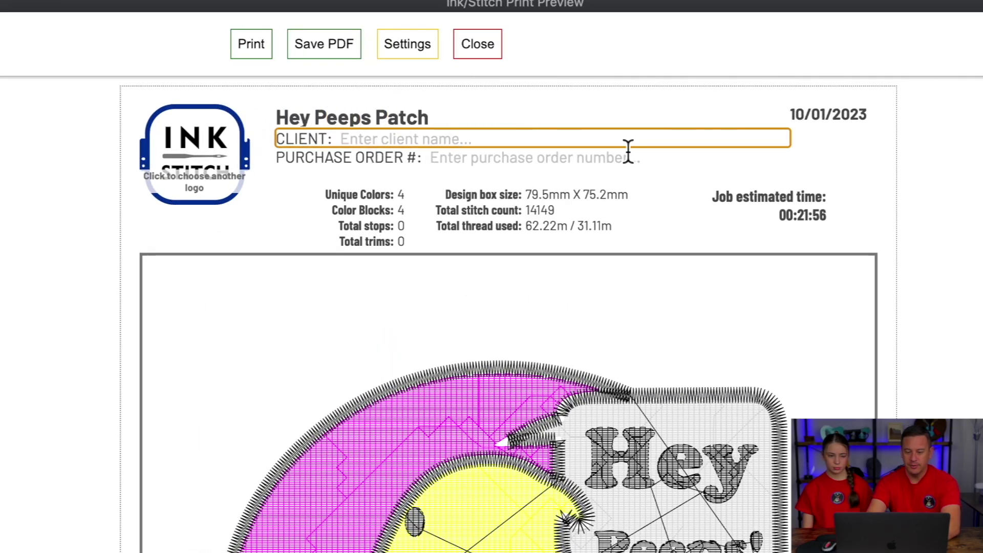
{"action": "type", "text": "Project Anonymous"}
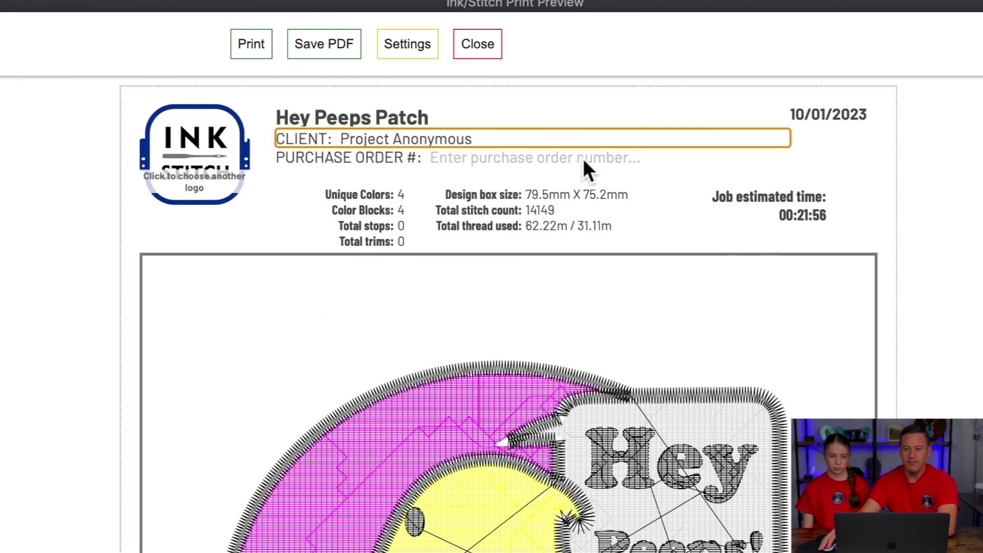
{"action": "left_click", "coordinate": [583, 158]}
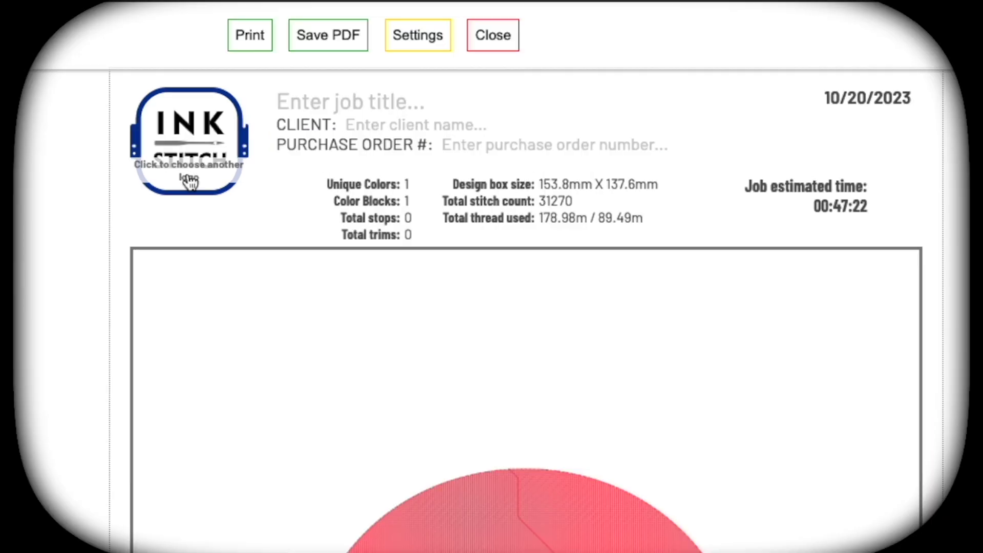
{"action": "left_click", "coordinate": [194, 149]}
Step: Select the logo JPEG from Documents as the header logo
{"action": "left_click", "coordinate": [416, 162]}
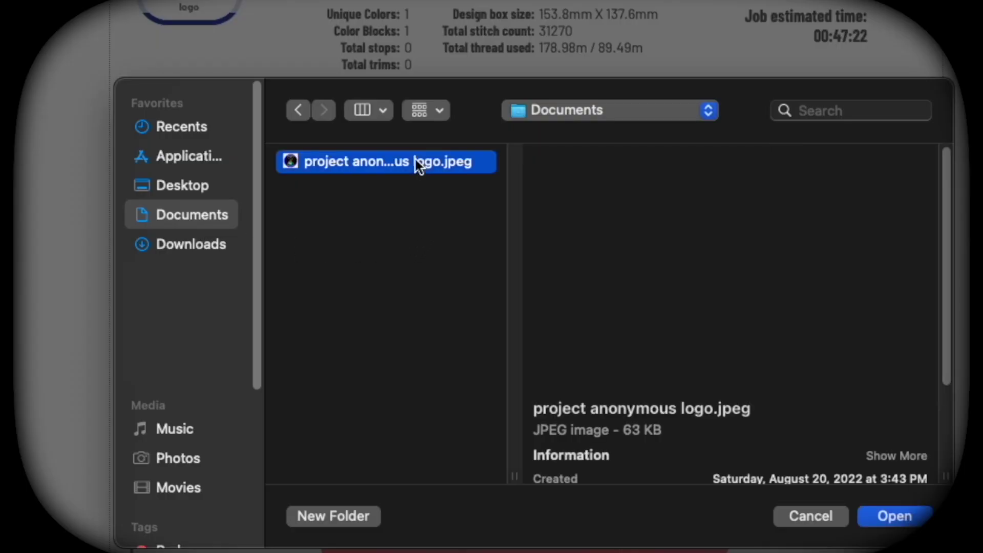
{"action": "left_click", "coordinate": [896, 517]}
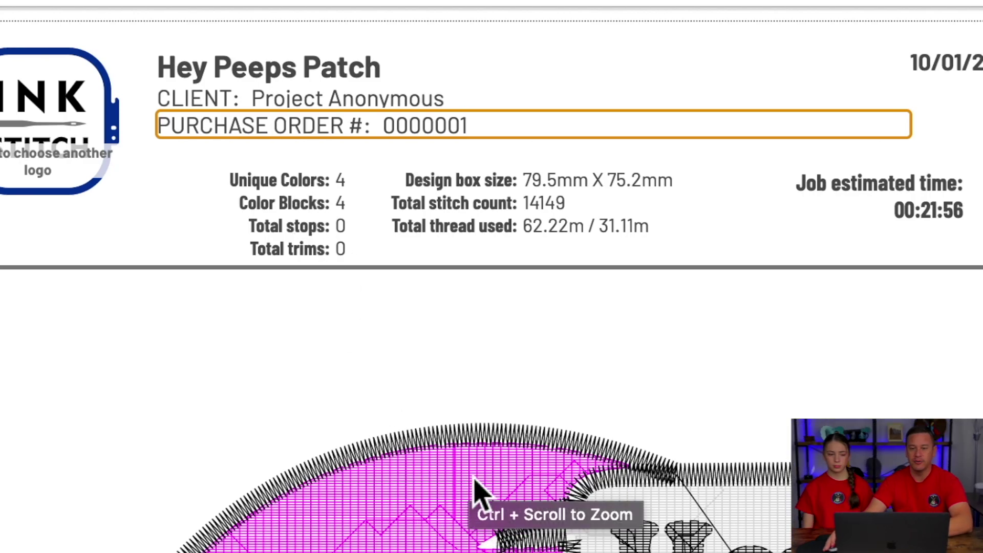
Step: Highlight the 31.11m total thread figure and drag the design within the preview frame
{"action": "scroll", "coordinate": [604, 378], "scroll_direction": "down", "scroll_amount": 2}
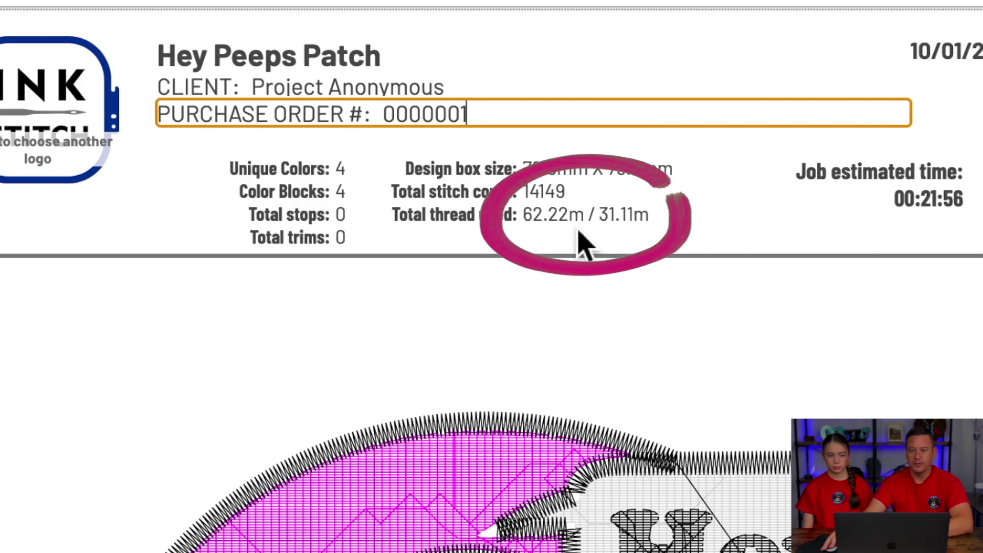
{"action": "left_click_drag", "start_coordinate": [599, 216], "coordinate": [661, 233]}
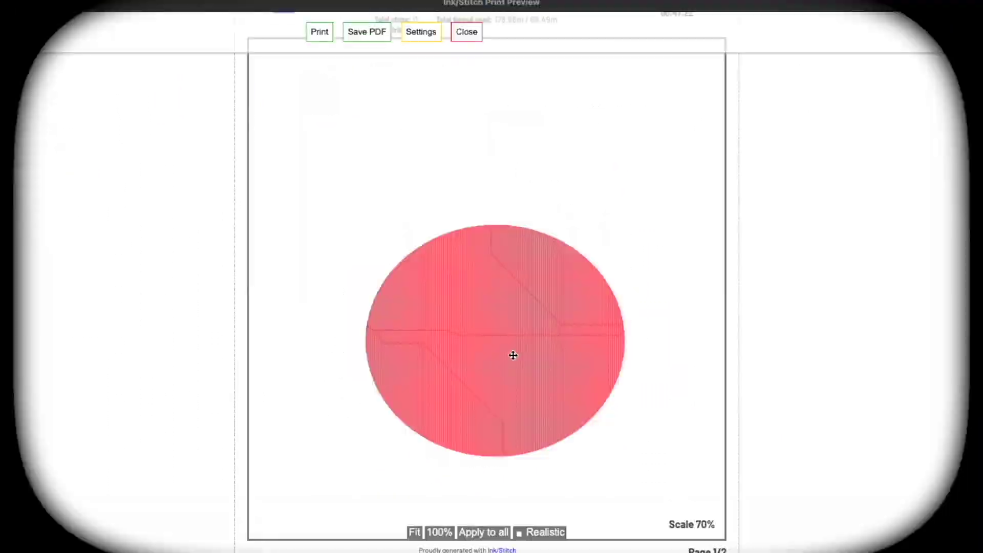
{"action": "left_click_drag", "start_coordinate": [513, 355], "coordinate": [476, 213]}
Step: Fit the design in the preview frame, then show it at 100% scale
{"action": "scroll", "coordinate": [525, 285], "scroll_direction": "down", "scroll_amount": 2}
{"action": "scroll", "coordinate": [524, 285], "scroll_direction": "down", "scroll_amount": 2}
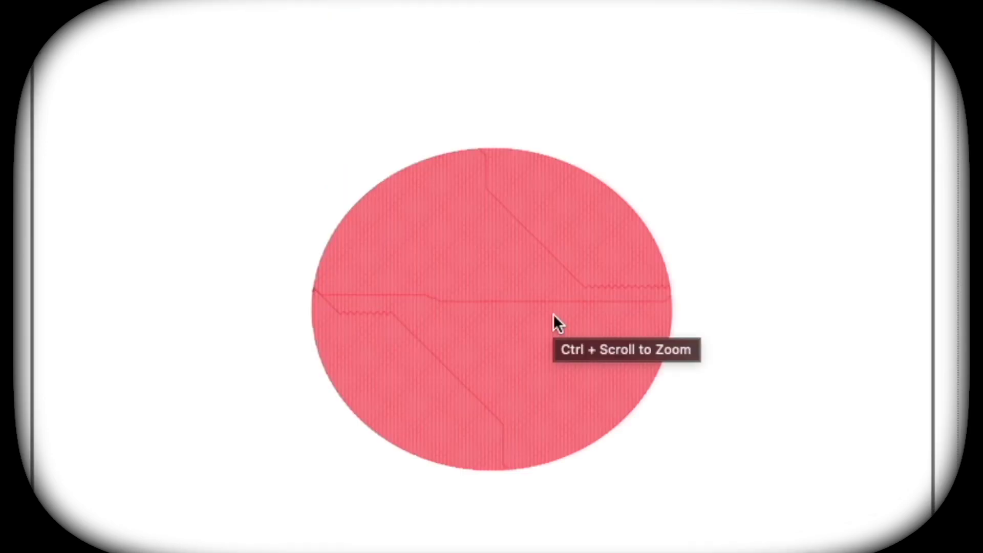
{"action": "scroll", "coordinate": [524, 285], "scroll_direction": "up", "scroll_amount": 4}
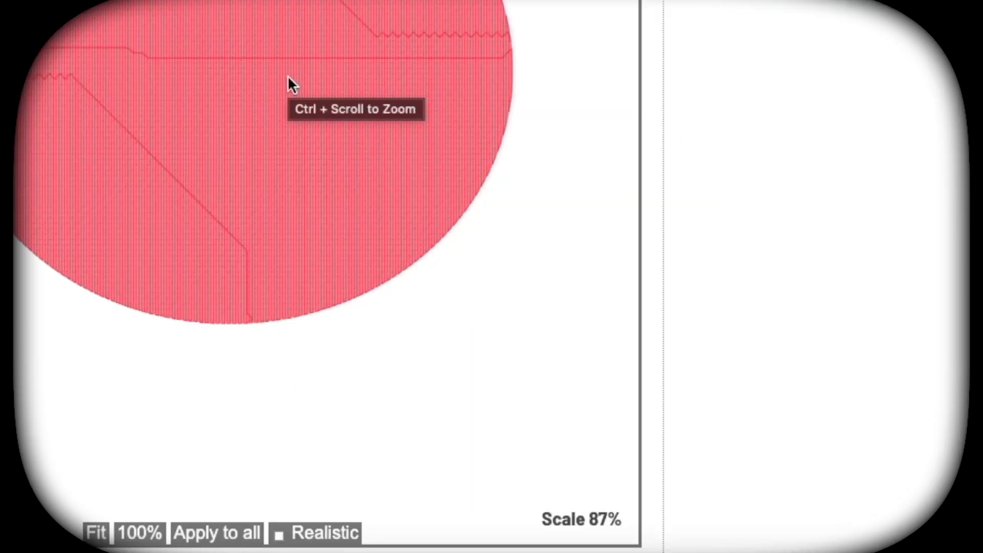
{"action": "scroll", "coordinate": [552, 314], "scroll_direction": "up", "scroll_amount": 6}
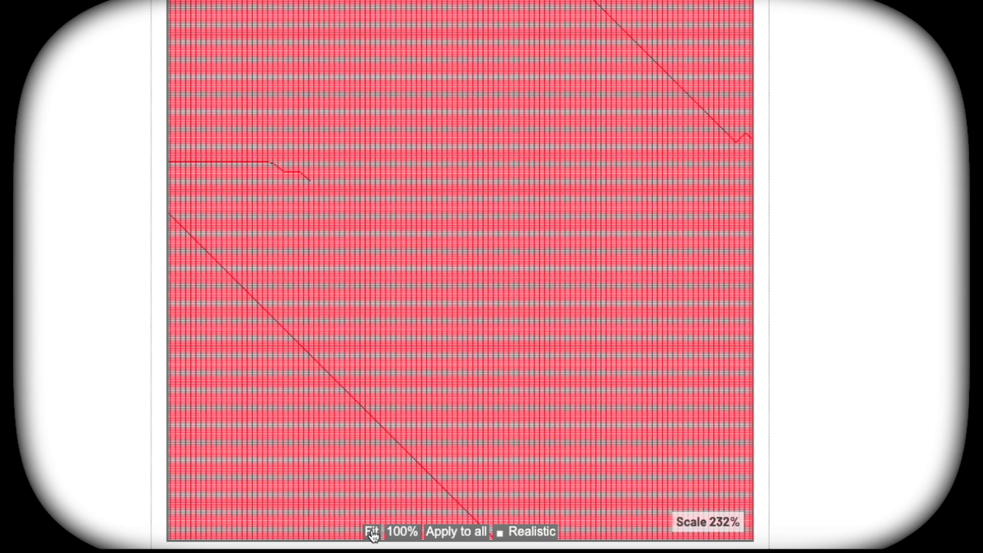
{"action": "left_click", "coordinate": [371, 533]}
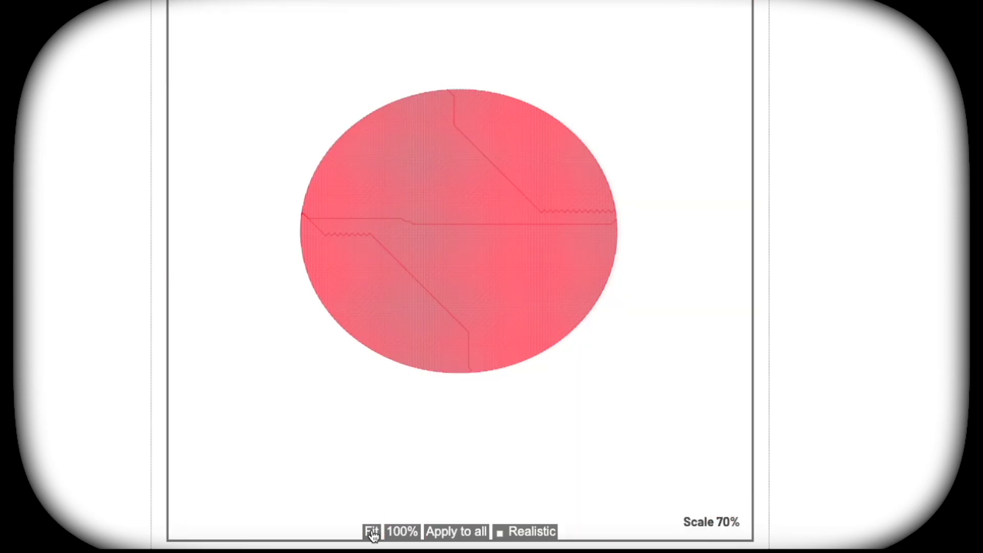
{"action": "left_click", "coordinate": [403, 532]}
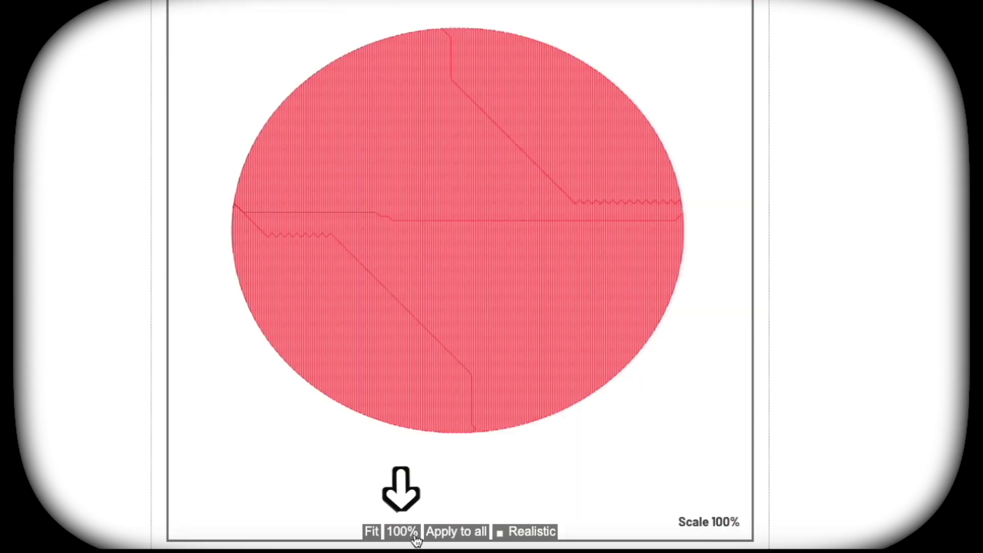
Step: Scroll to page 2's color-block table of four thread blocks
{"action": "scroll", "coordinate": [415, 540], "scroll_direction": "down", "scroll_amount": 1}
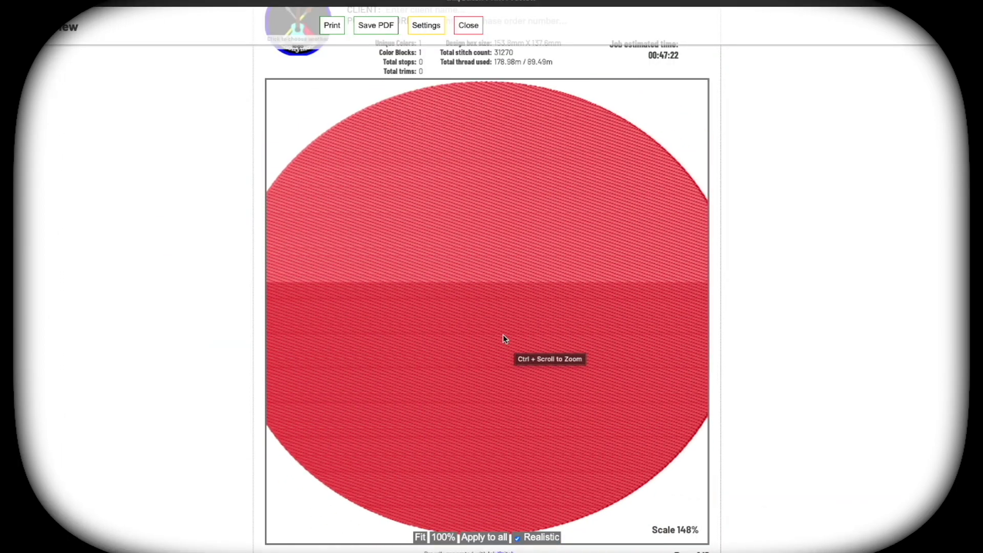
{"action": "scroll", "coordinate": [504, 338], "scroll_direction": "down", "scroll_amount": 2}
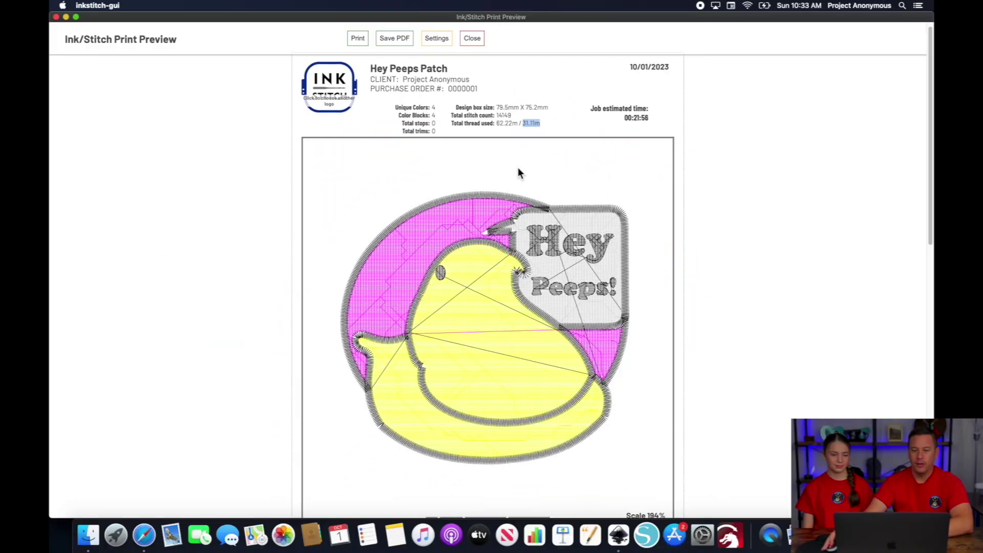
{"action": "scroll", "coordinate": [518, 170], "scroll_direction": "down", "scroll_amount": 5}
{"action": "scroll", "coordinate": [519, 166], "scroll_direction": "down", "scroll_amount": 10}
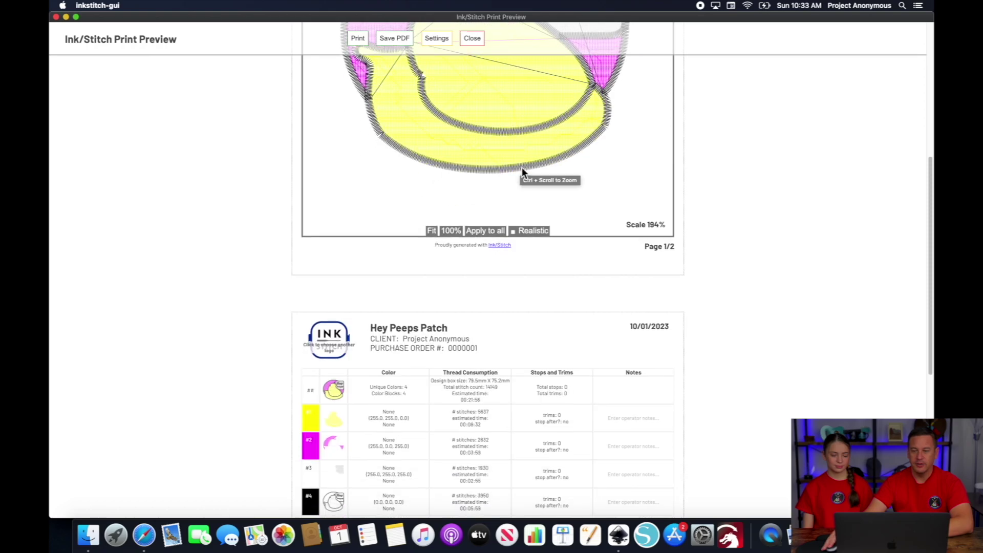
{"action": "scroll", "coordinate": [525, 169], "scroll_direction": "up", "scroll_amount": 4}
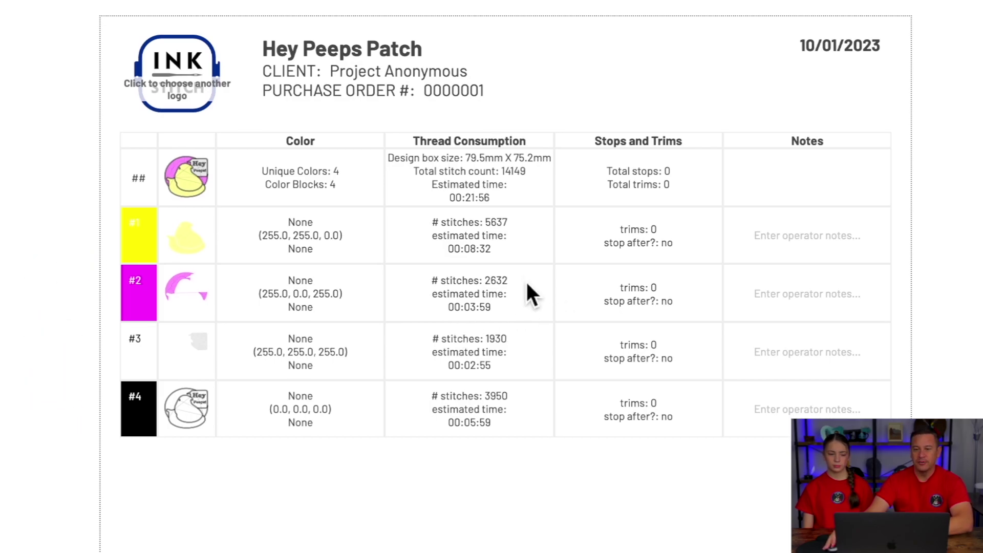
Step: Save the two-page print preview as 'Hey Peeps order.pdf'
{"action": "scroll", "coordinate": [525, 281], "scroll_direction": "up", "scroll_amount": 1}
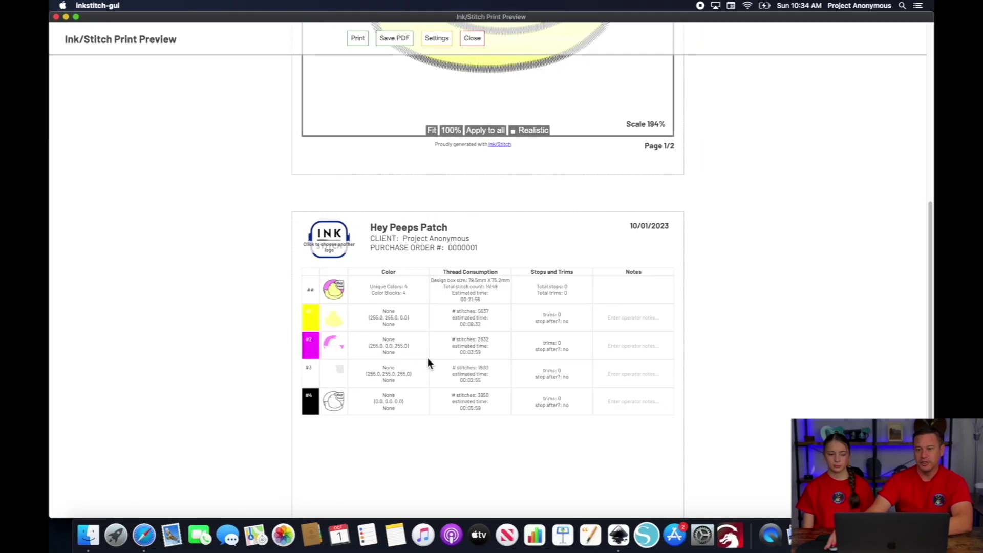
{"action": "scroll", "coordinate": [427, 357], "scroll_direction": "down", "scroll_amount": 5}
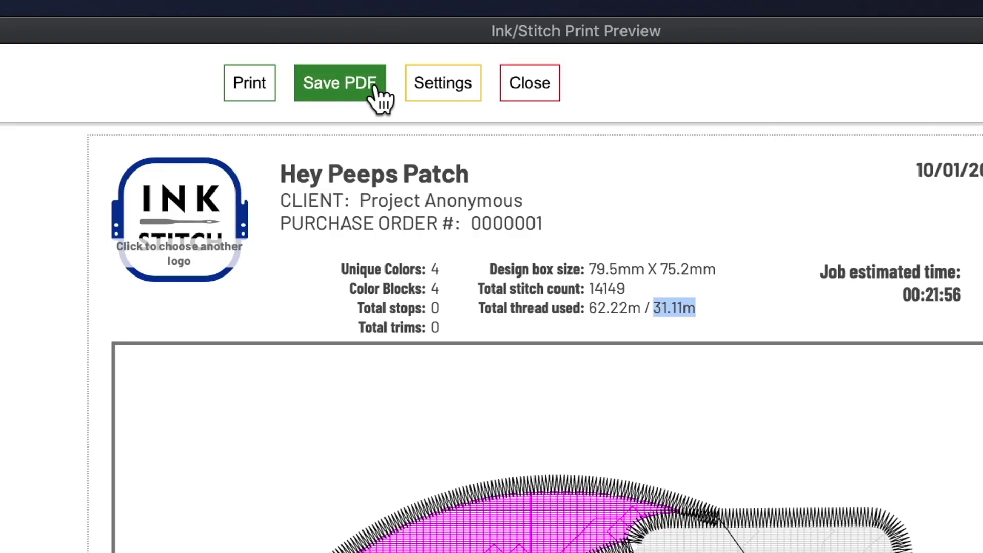
{"action": "left_click", "coordinate": [395, 38]}
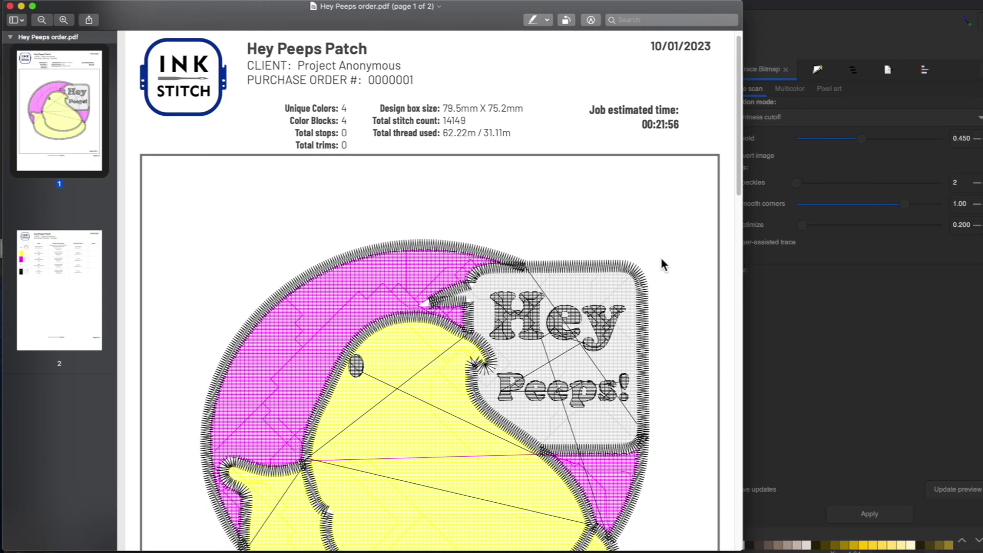
{"action": "scroll", "coordinate": [661, 261], "scroll_direction": "down", "scroll_amount": 15}
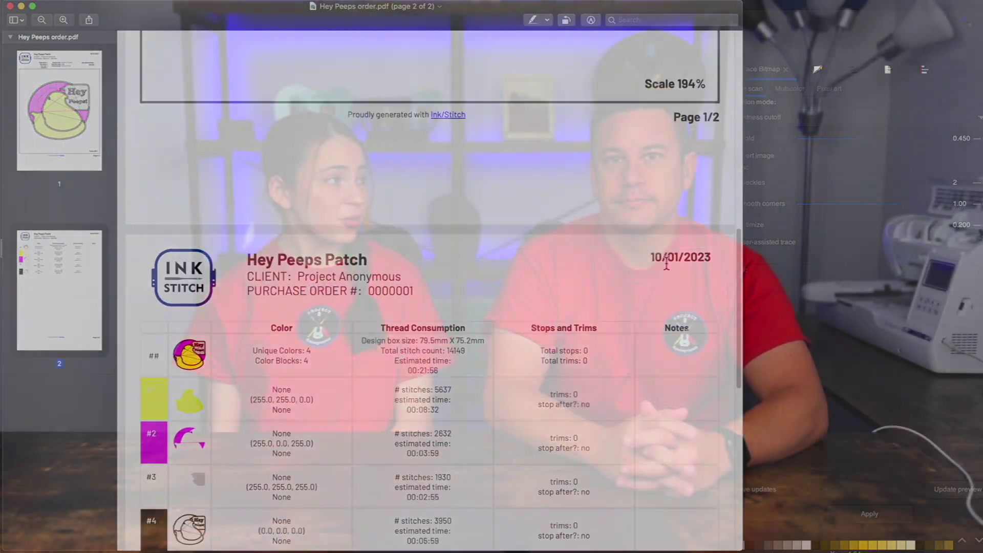